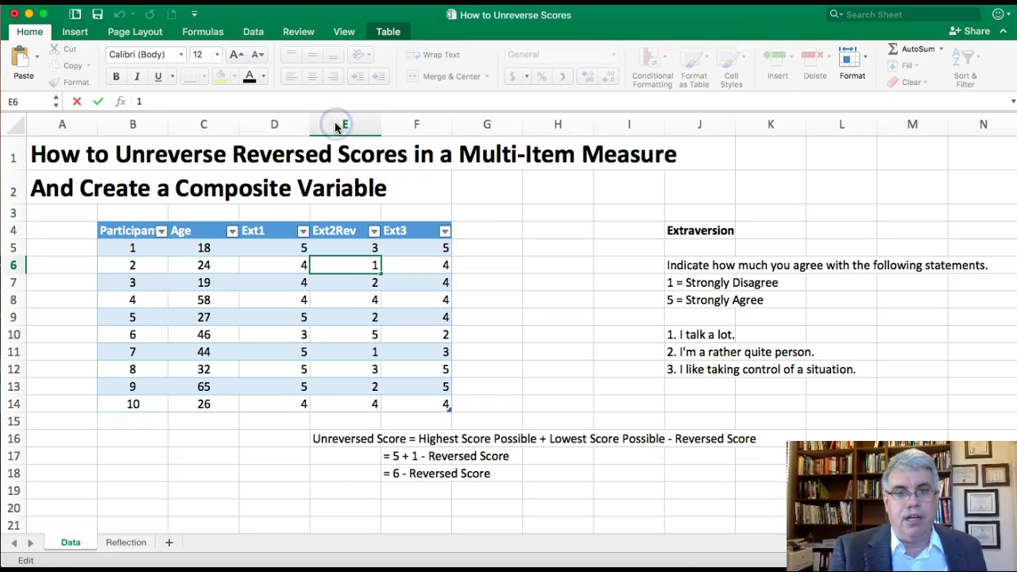
# Insert a new column directly before the Ext2Rev column and select its header cell E4
pyautogui.rightClick(337, 127)
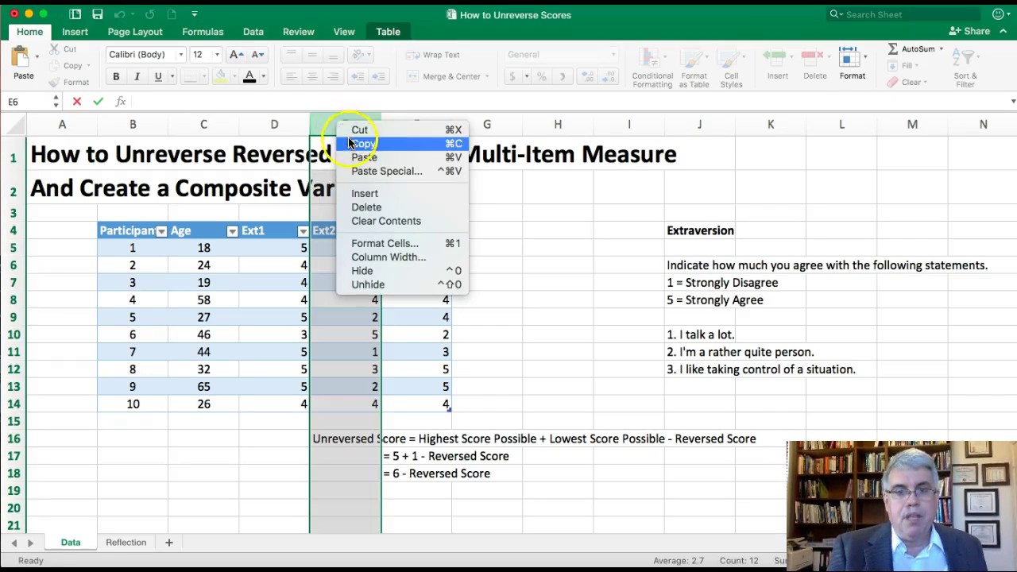
pyautogui.click(364, 194)
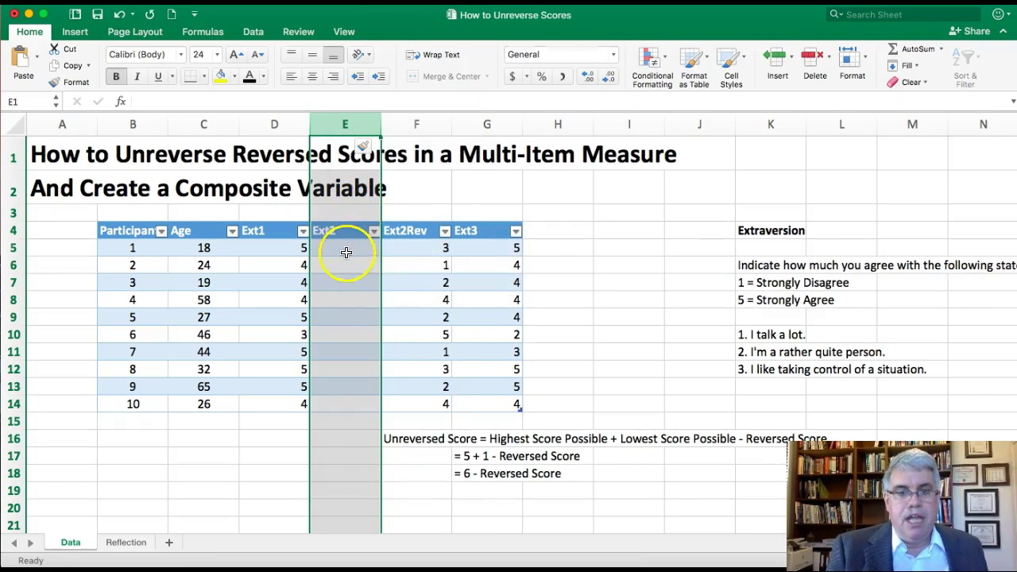
pyautogui.click(340, 230)
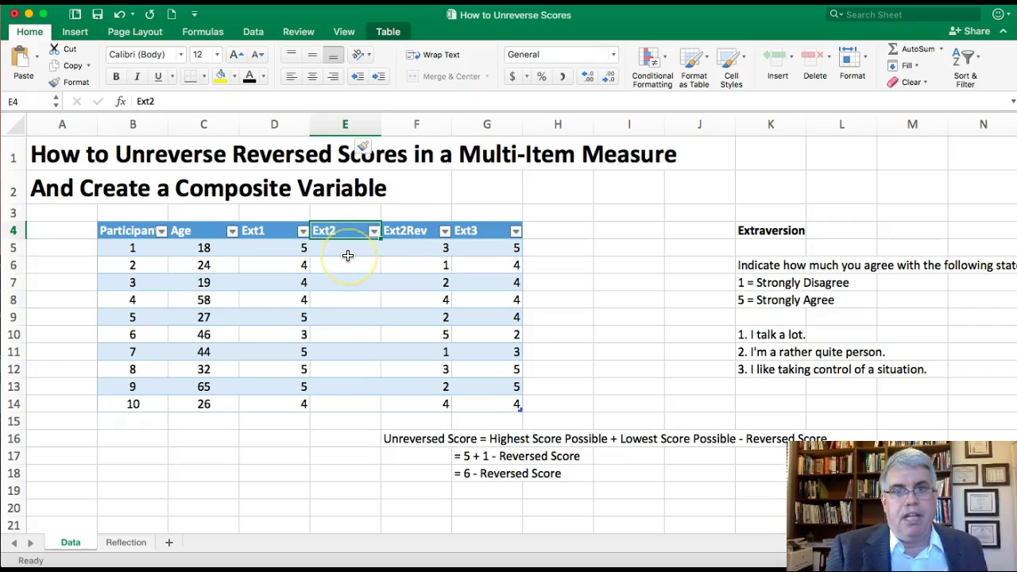
pyautogui.click(345, 234)
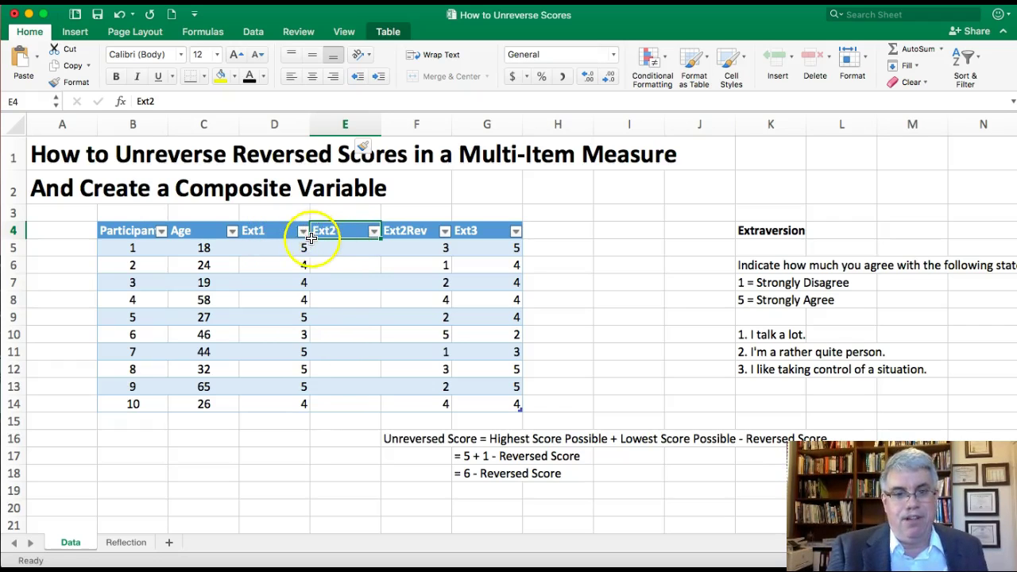
# Enter the unreversing formula =6-f5 in cell E5 so it fills the Ext2 column
pyautogui.click(339, 245)
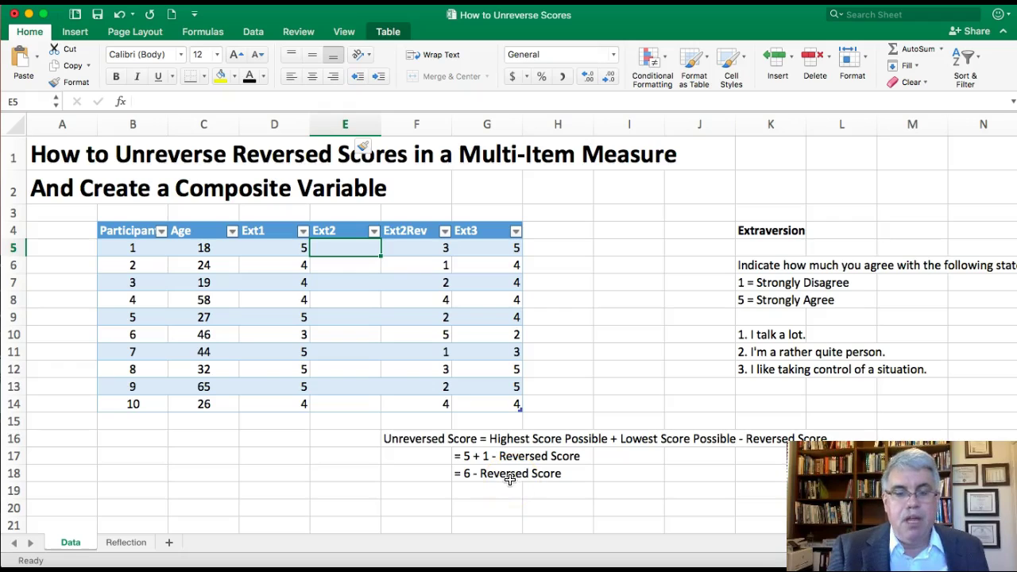
pyautogui.click(337, 247)
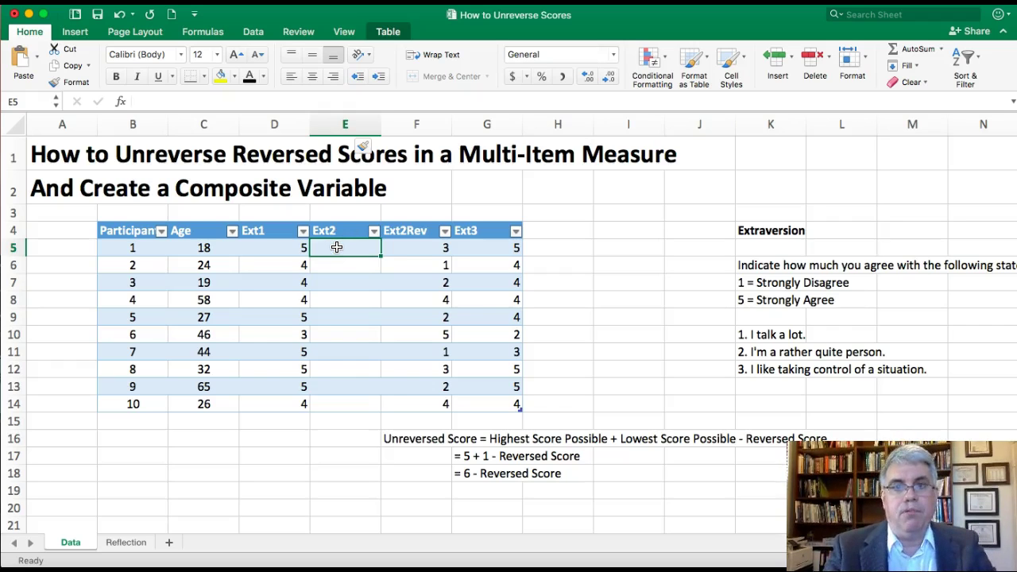
pyautogui.write('=6-')
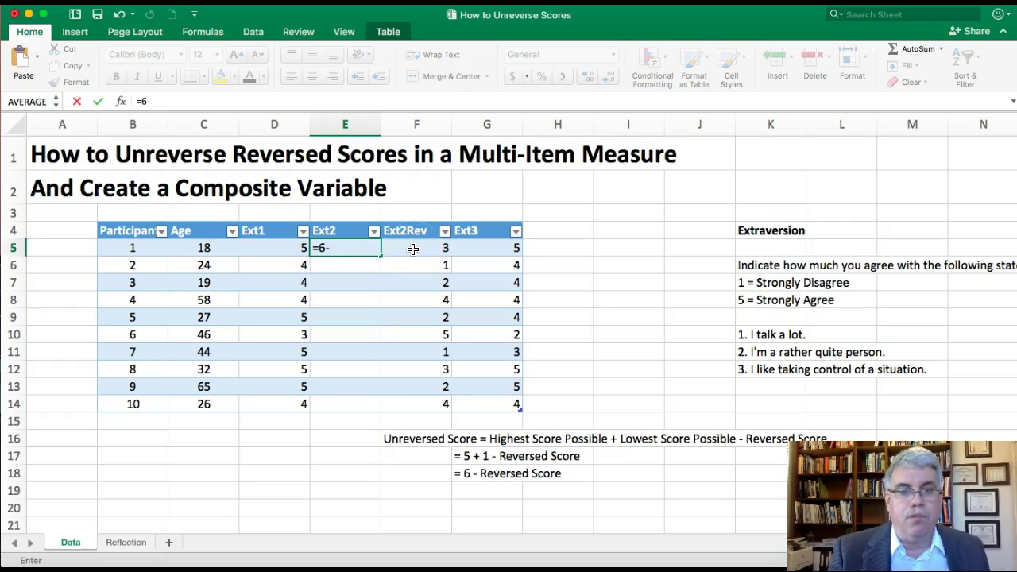
pyautogui.write('f5')
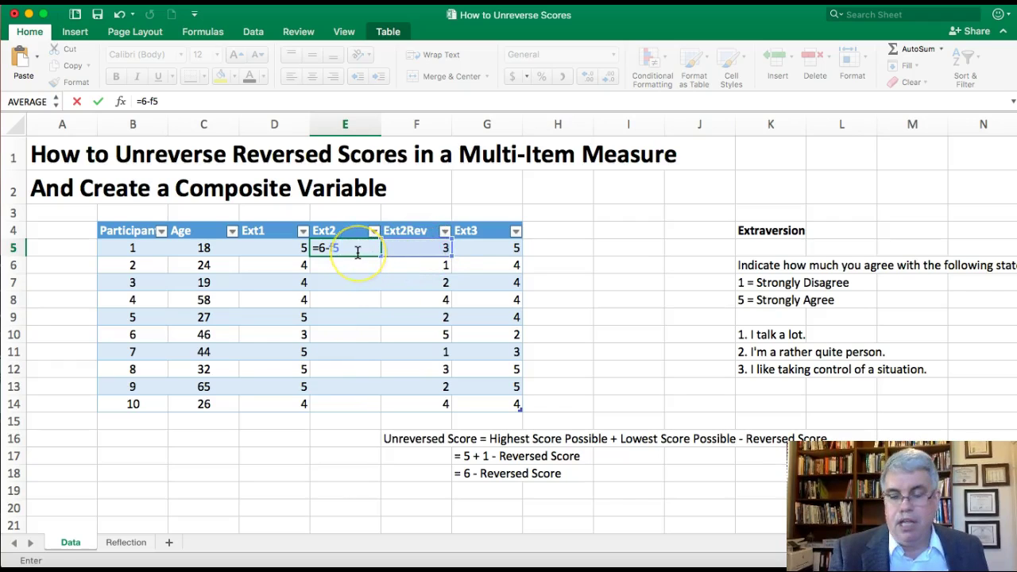
pyautogui.press('Return')
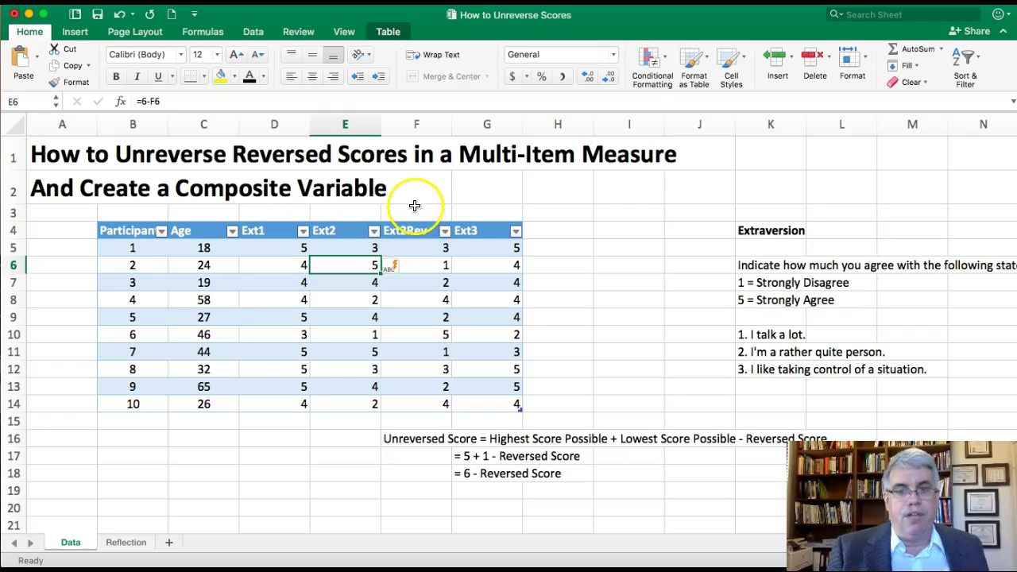
# Try deleting the Ext2Rev column F, and undo the deletion
pyautogui.click(415, 128)
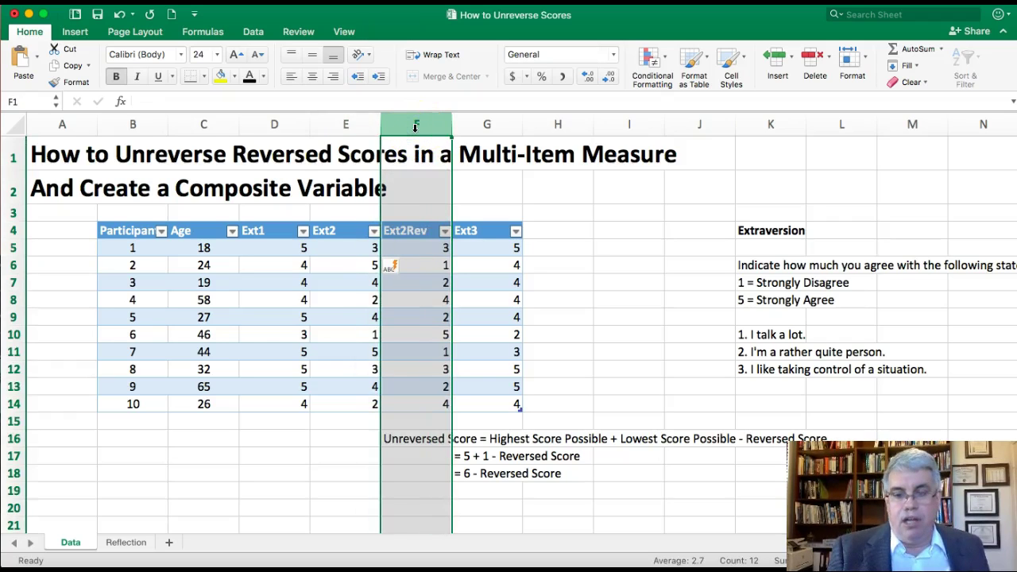
pyautogui.rightClick(415, 127)
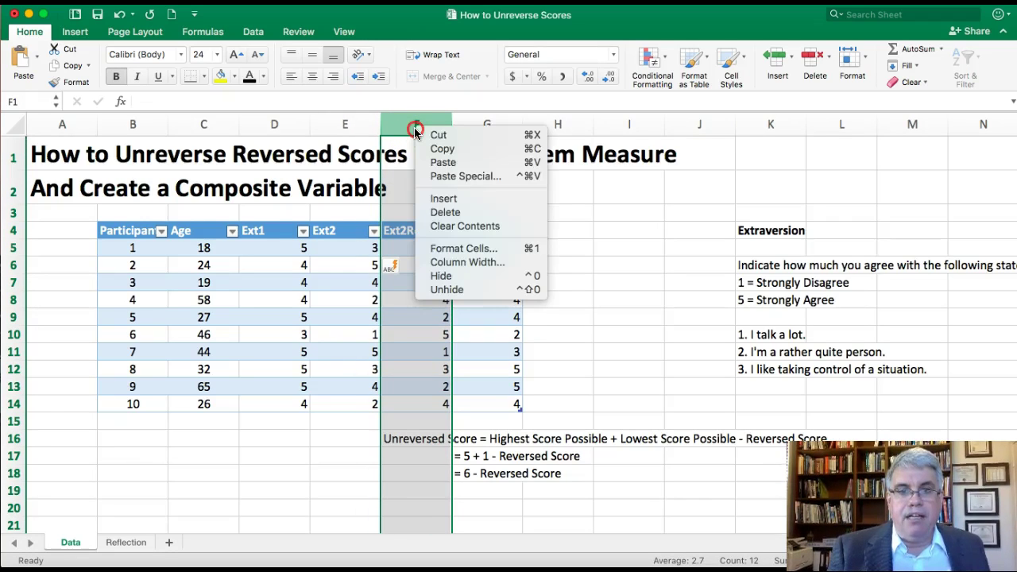
pyautogui.click(445, 213)
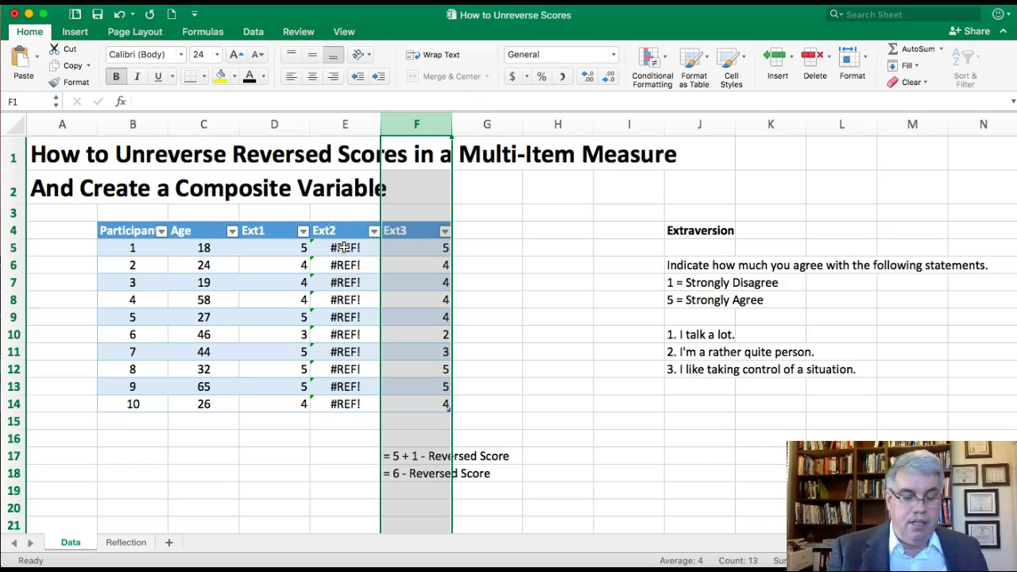
pyautogui.press('super+z')
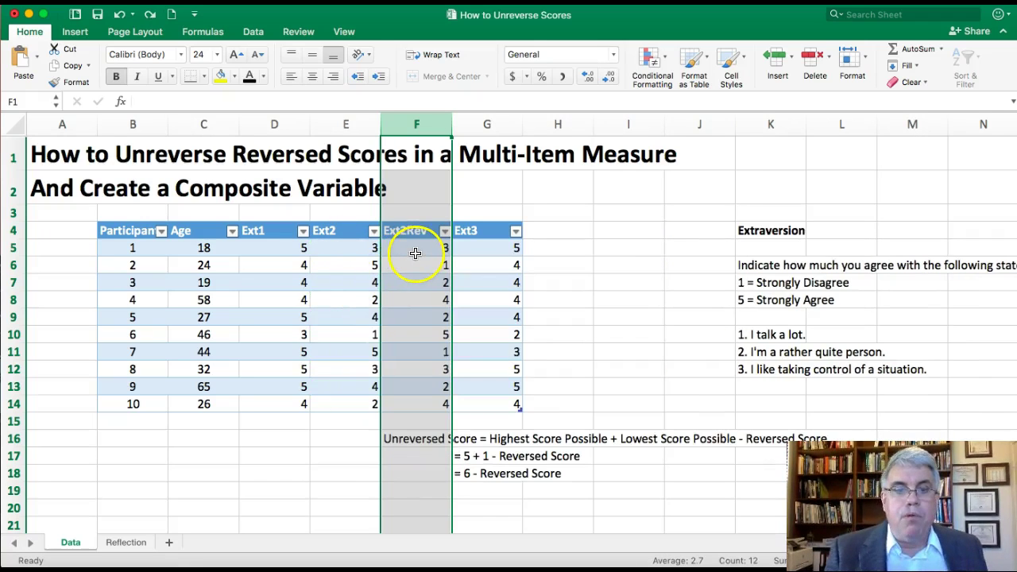
# Copy the Ext2 scores in E5:E14 and paste them back over the same cells as values only, replacing the formulas
pyautogui.click(367, 250)
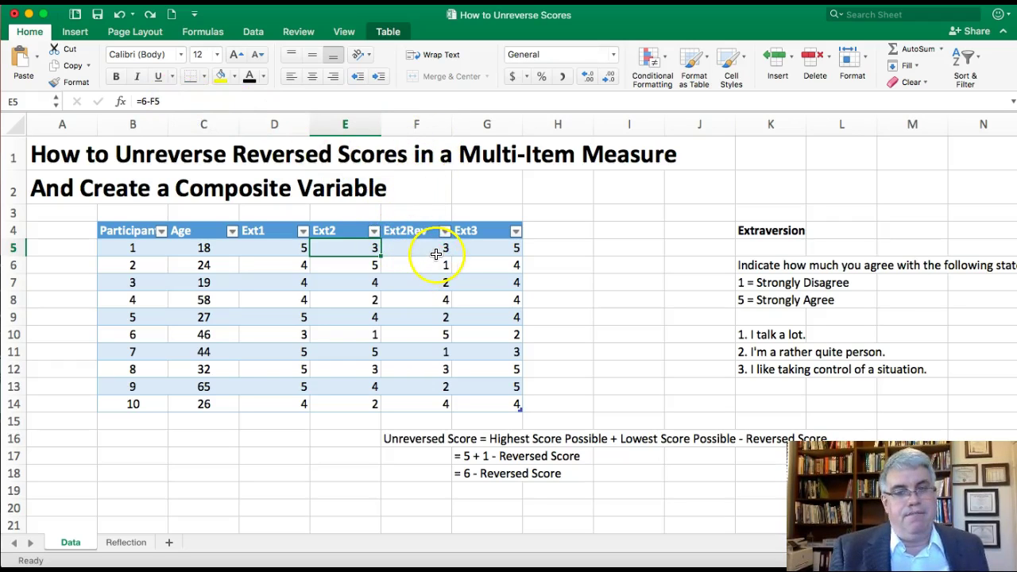
pyautogui.click(335, 249)
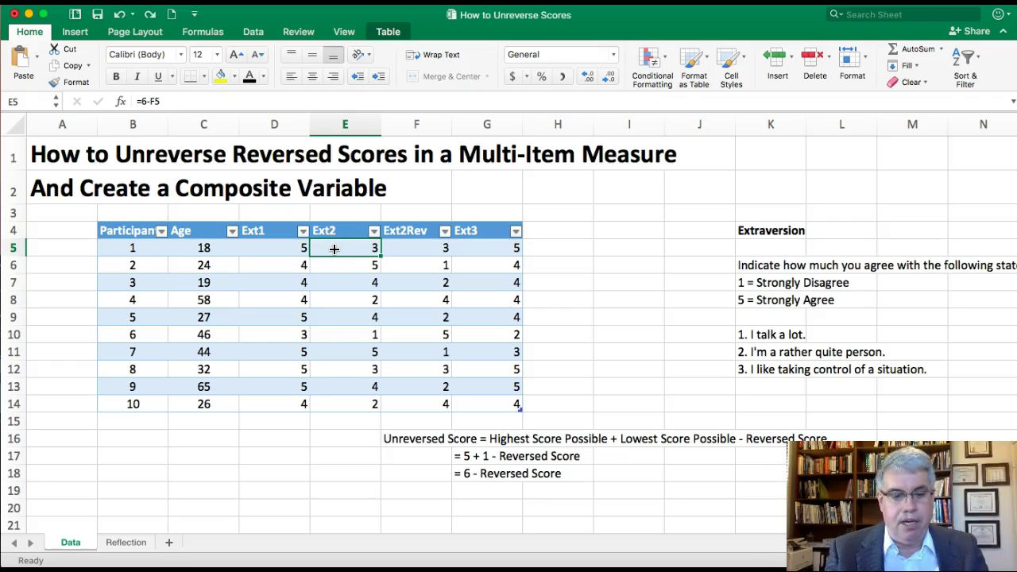
pyautogui.hotkey('shift', 'Down')
pyautogui.hotkey('shift', 'Down')
pyautogui.hotkey('shift', 'Down')
pyautogui.hotkey('shift', 'Down')
pyautogui.hotkey('shift', 'Down')
pyautogui.hotkey('shift', 'Down')
pyautogui.hotkey('shift', 'Down')
pyautogui.hotkey('shift', 'Down')
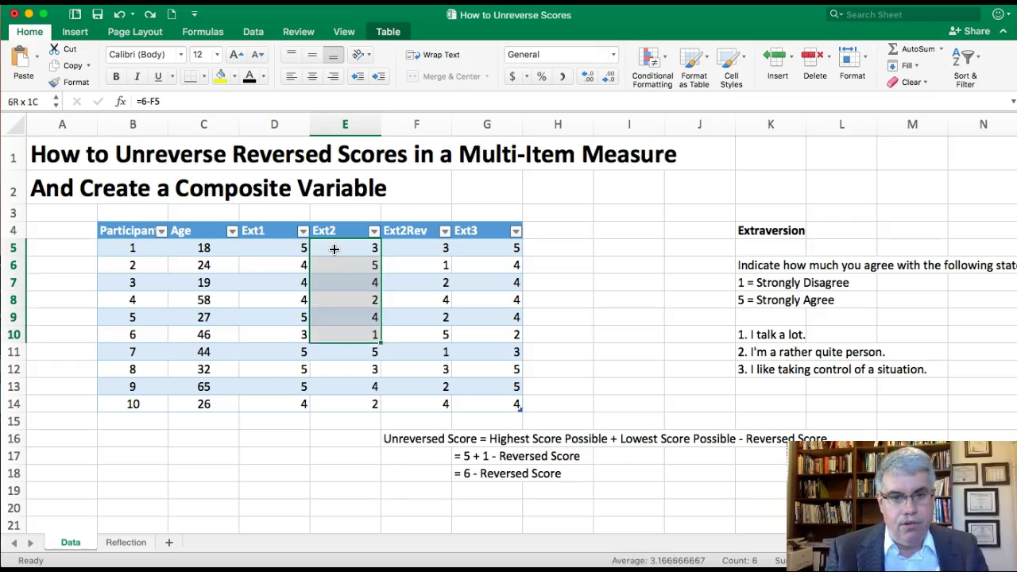
pyautogui.hotkey('shift', 'Down')
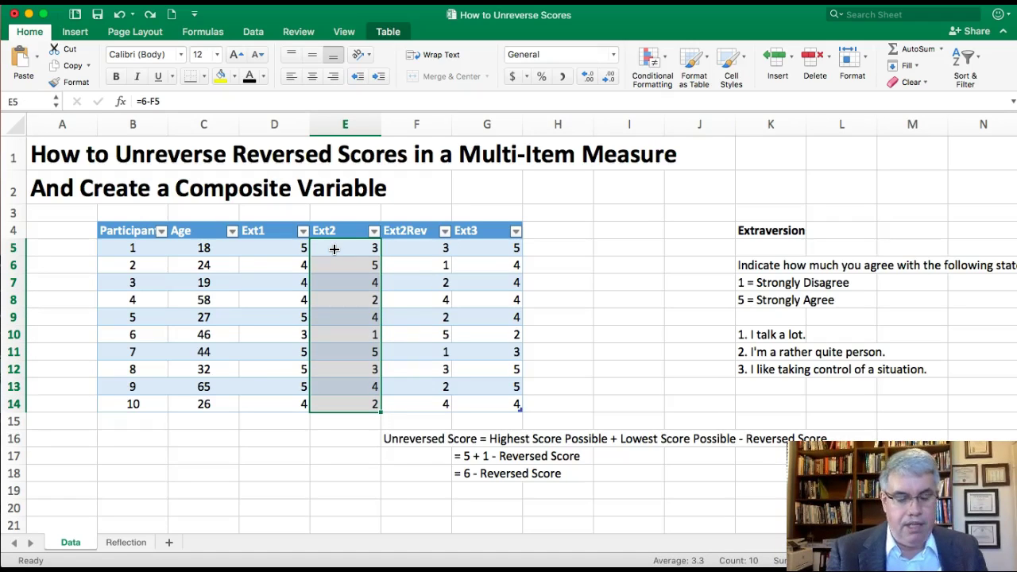
pyautogui.press('cmd+c')
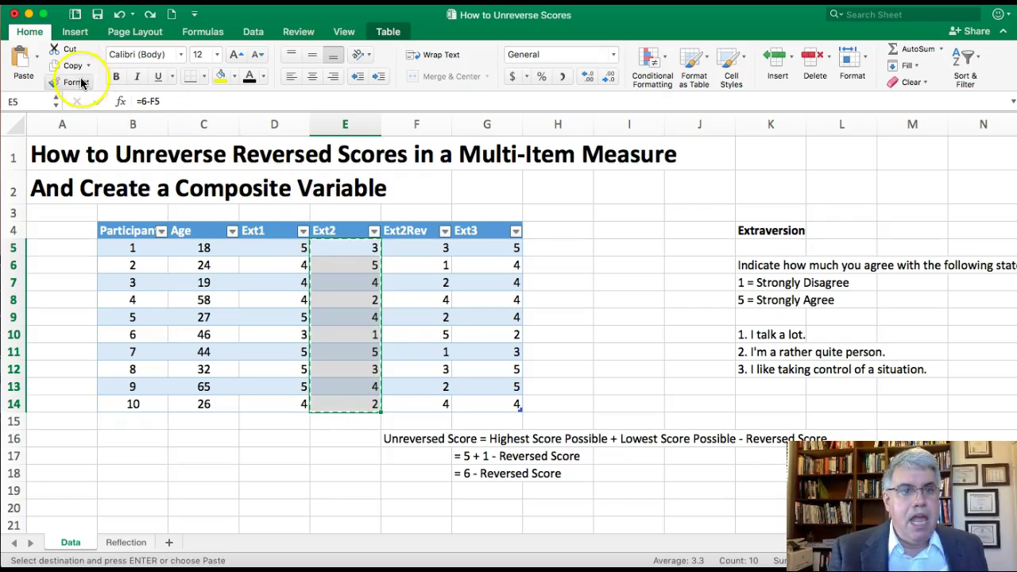
pyautogui.click(37, 59)
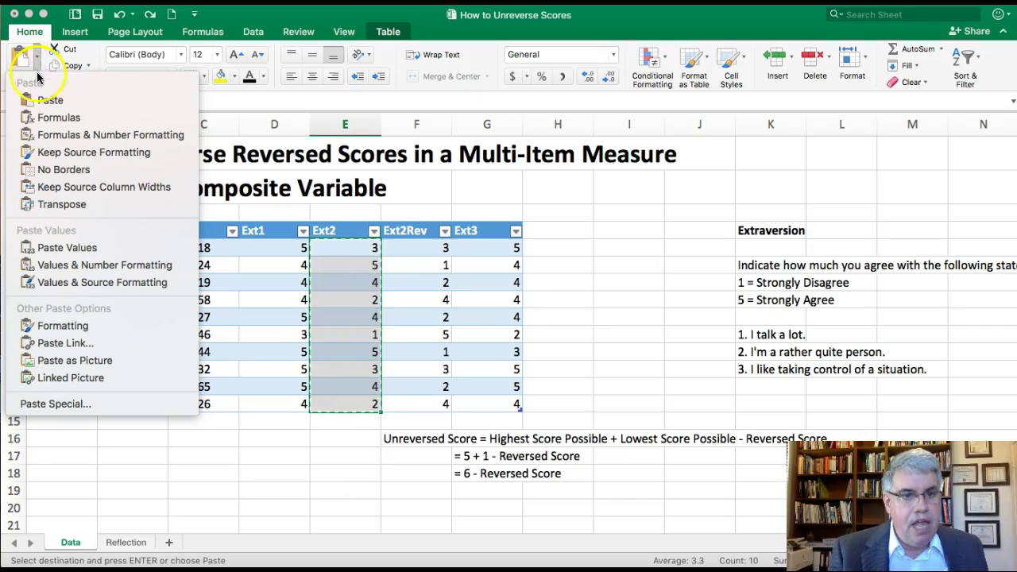
pyautogui.click(60, 249)
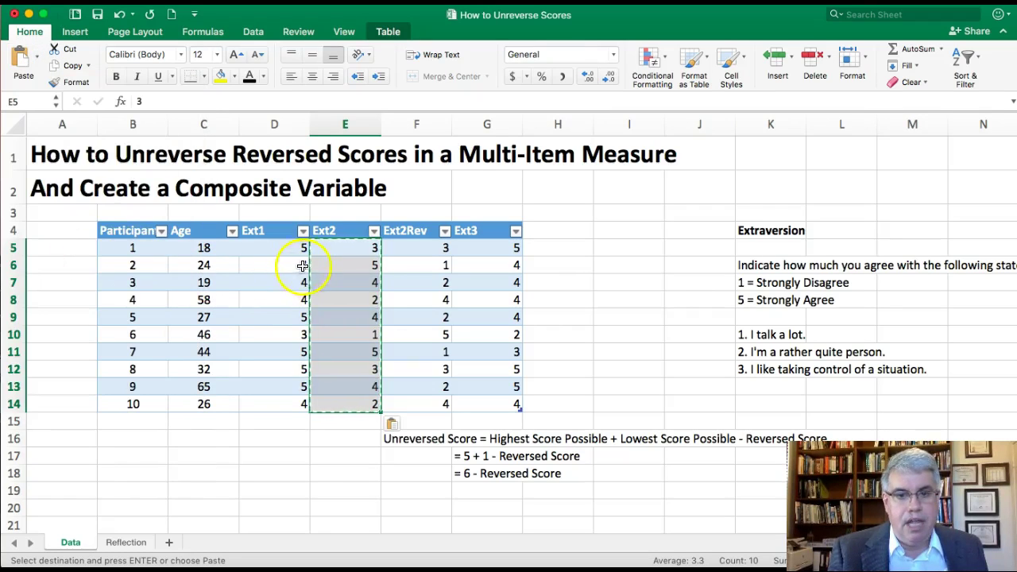
pyautogui.click(334, 254)
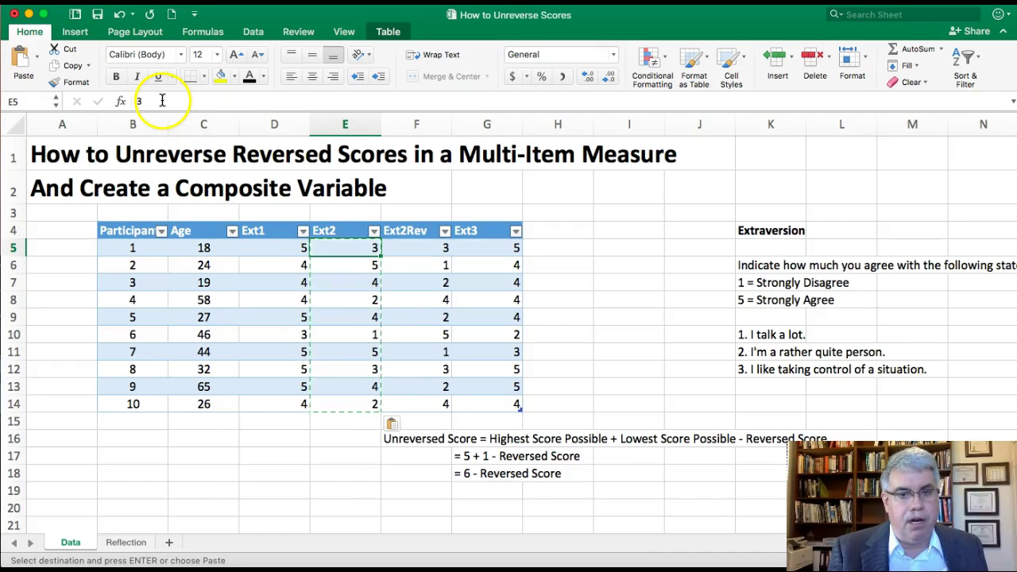
pyautogui.click(350, 268)
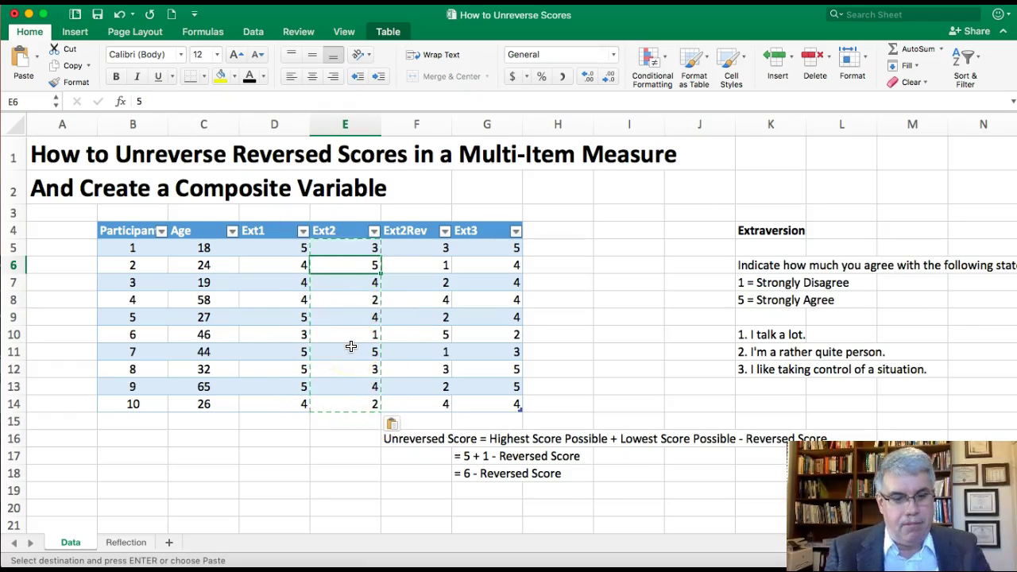
pyautogui.press('Escape')
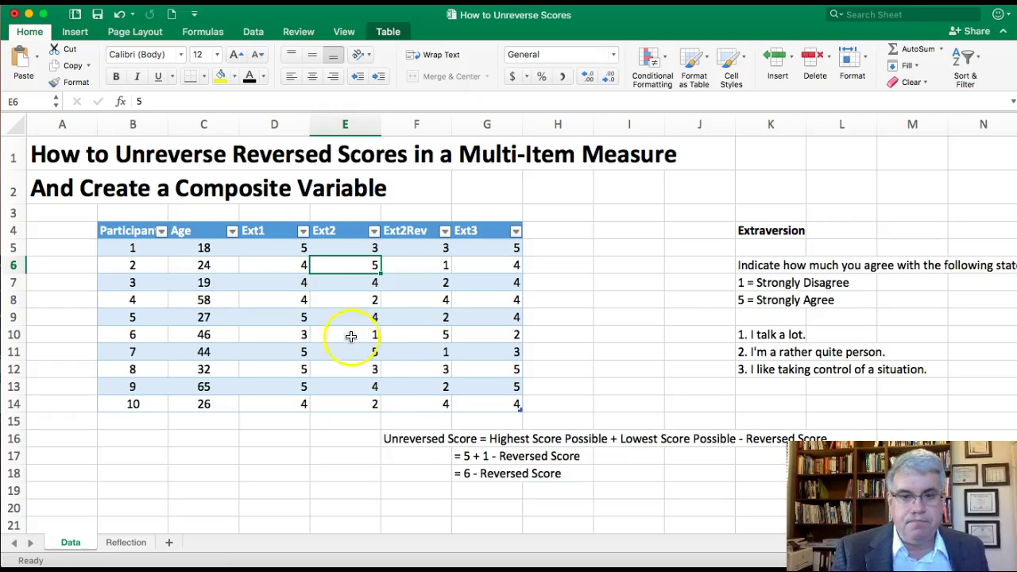
# Delete the Ext2Rev column F and select the first Ext2 score in E5
pyautogui.click(419, 121)
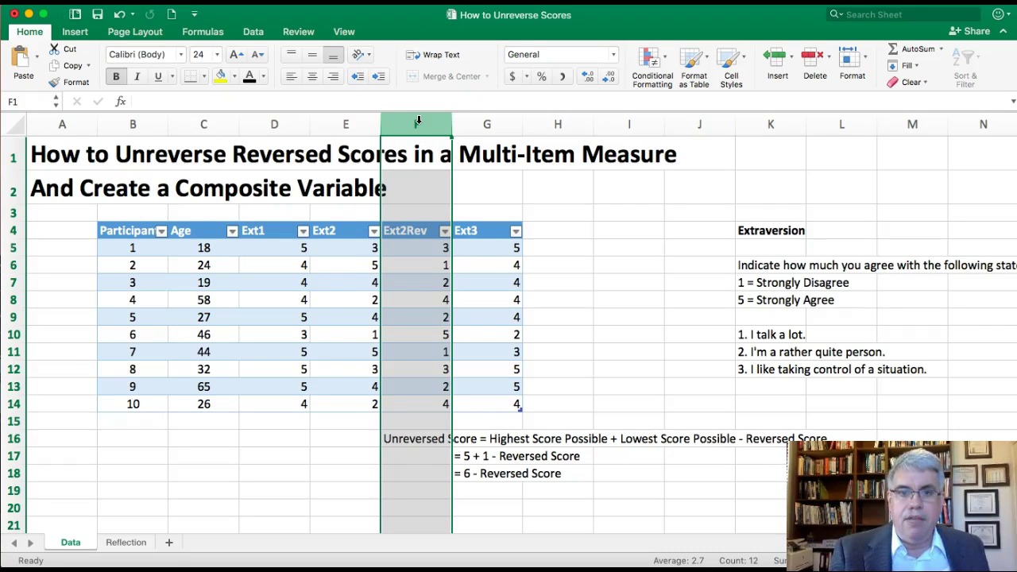
pyautogui.rightClick(419, 122)
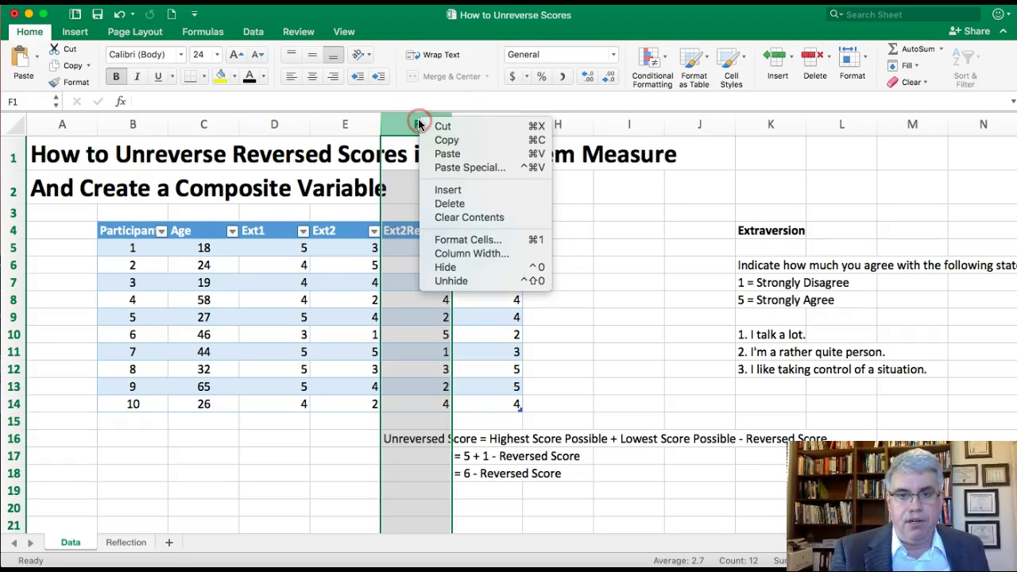
pyautogui.click(449, 204)
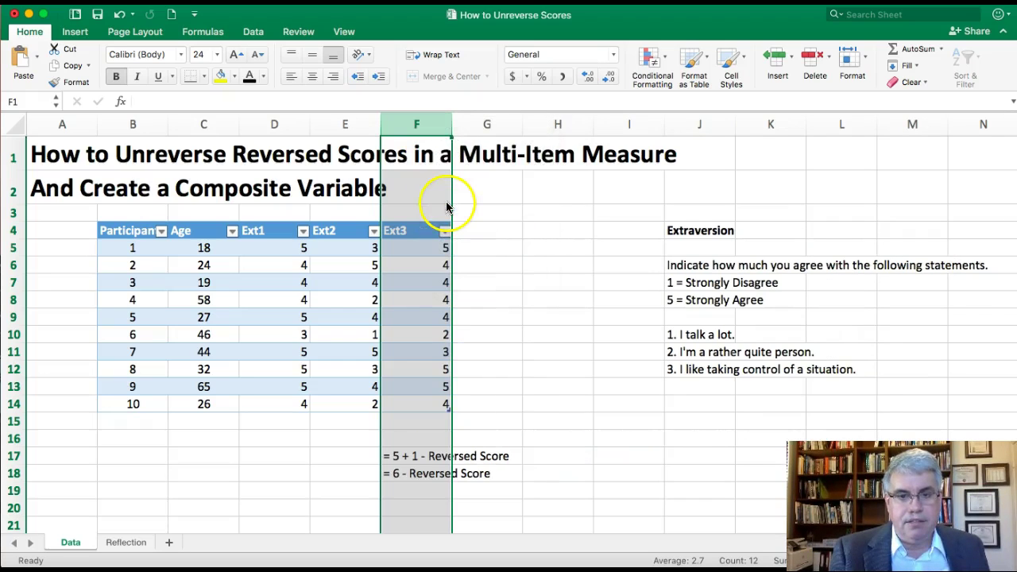
pyautogui.click(330, 247)
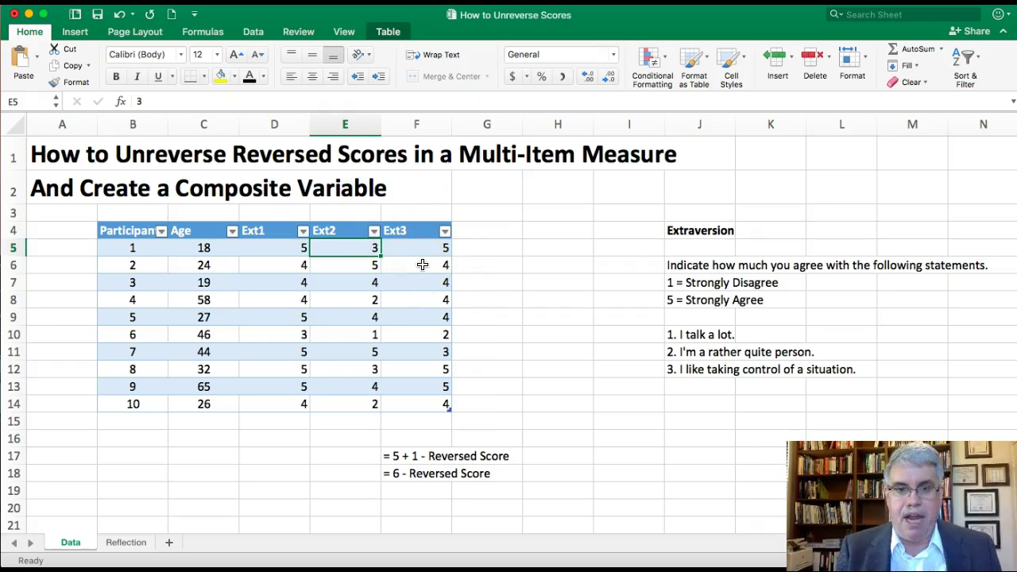
# Add a new table column by entering the header Extraversion in cell G4, directly after Ext3
pyautogui.click(482, 230)
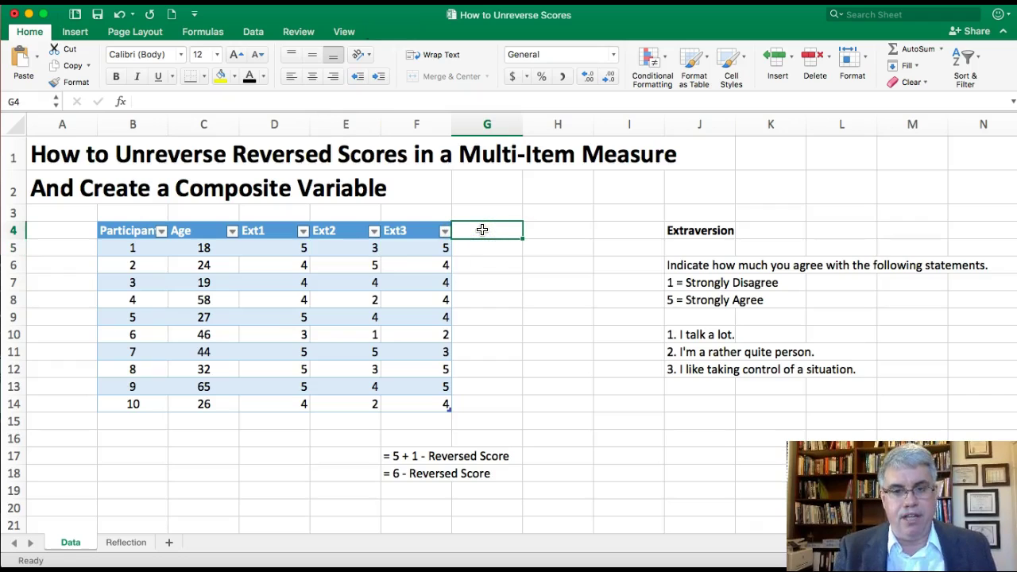
pyautogui.write('Extraversion')
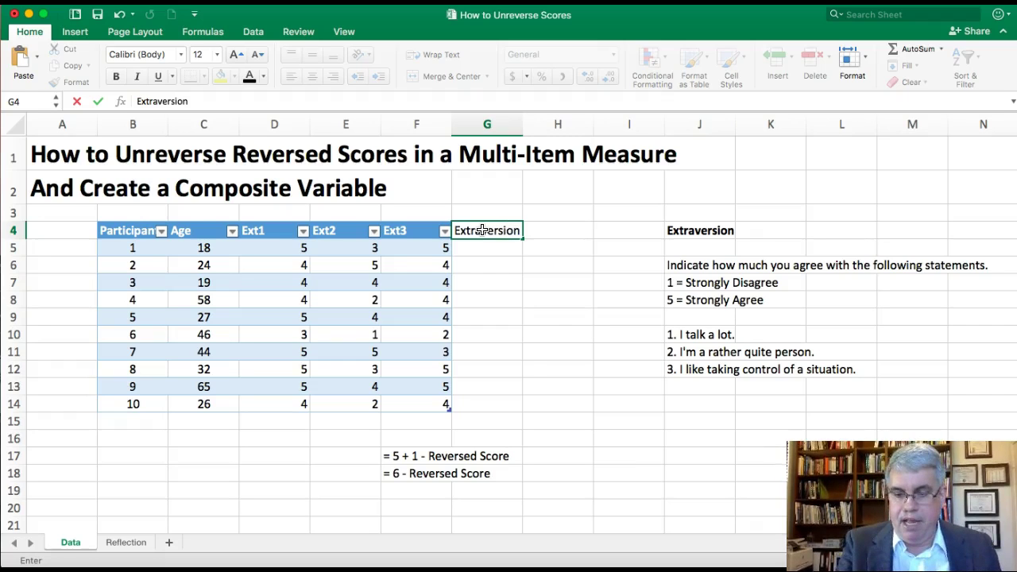
pyautogui.press('Return')
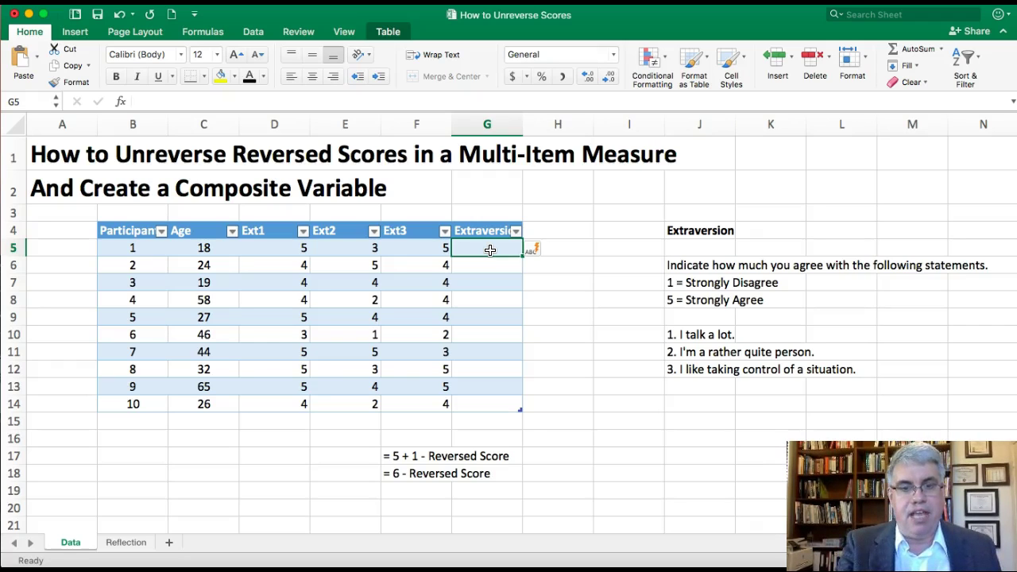
# Enter the formula =average(d5..f5) in G5 to average the three extraversion items for every participant in the Extraversion column
pyautogui.write('=')
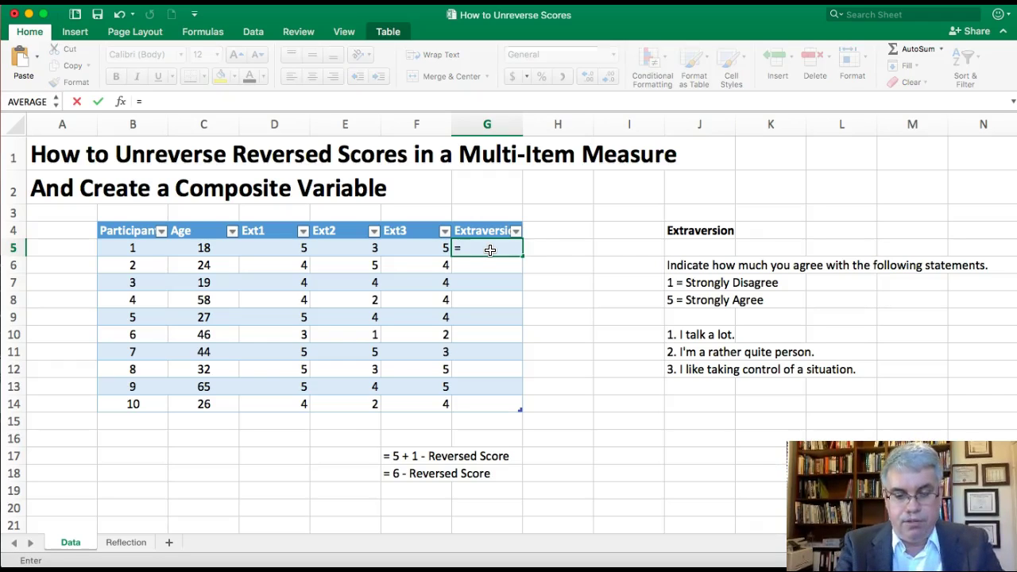
pyautogui.write('average(')
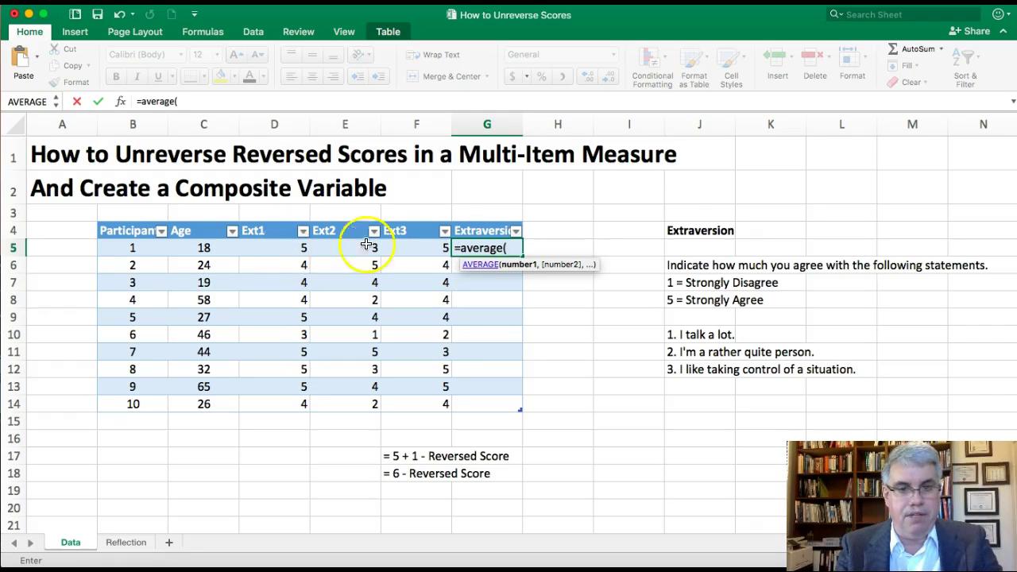
pyautogui.write('d5')
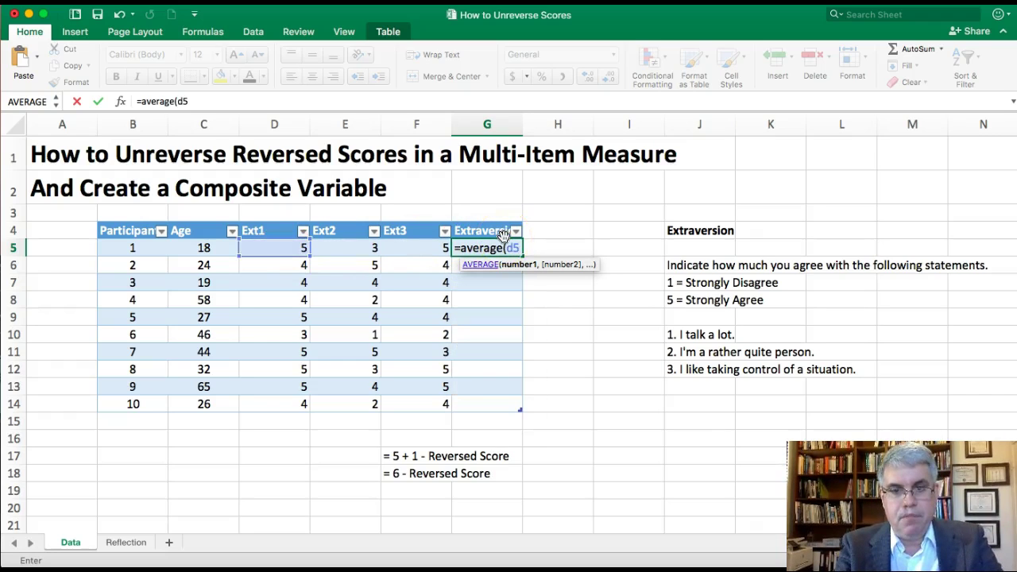
pyautogui.write('..')
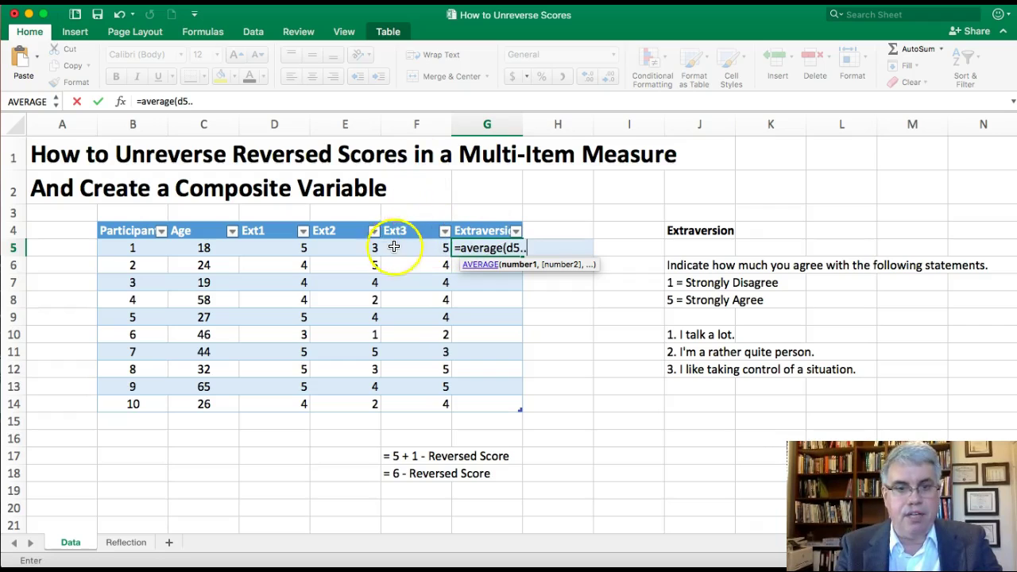
pyautogui.write('f5')
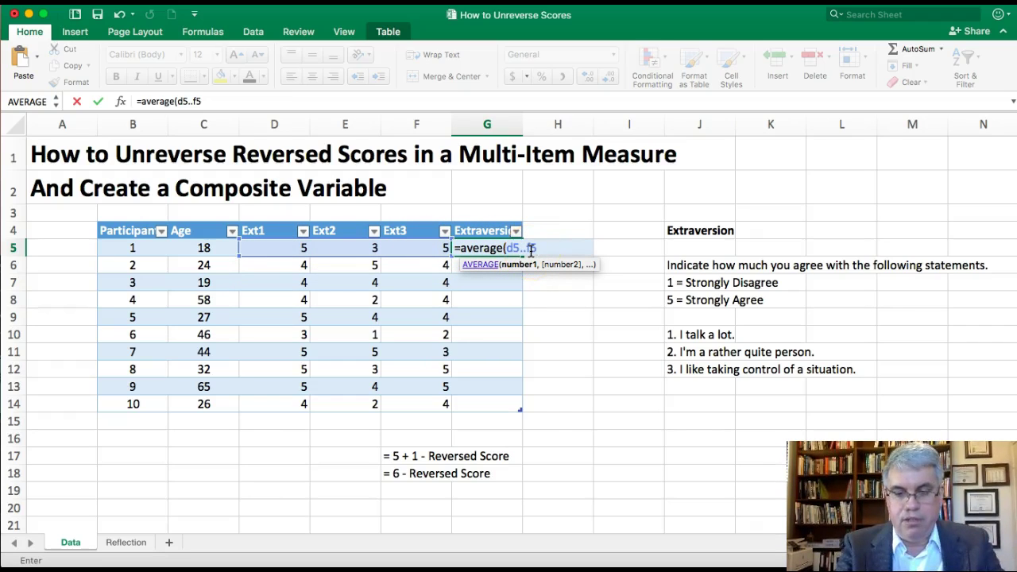
pyautogui.write(')')
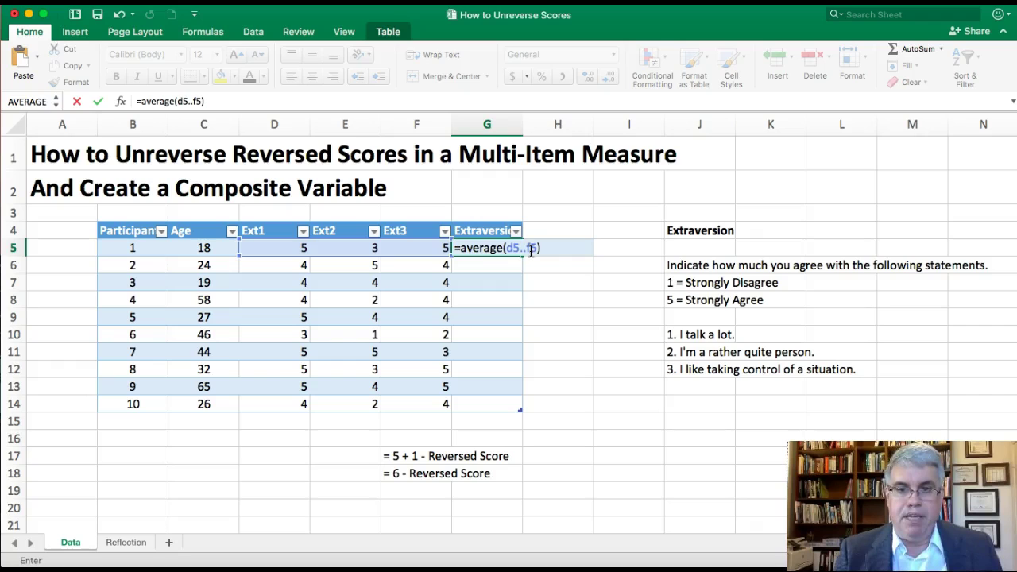
pyautogui.press('Return')
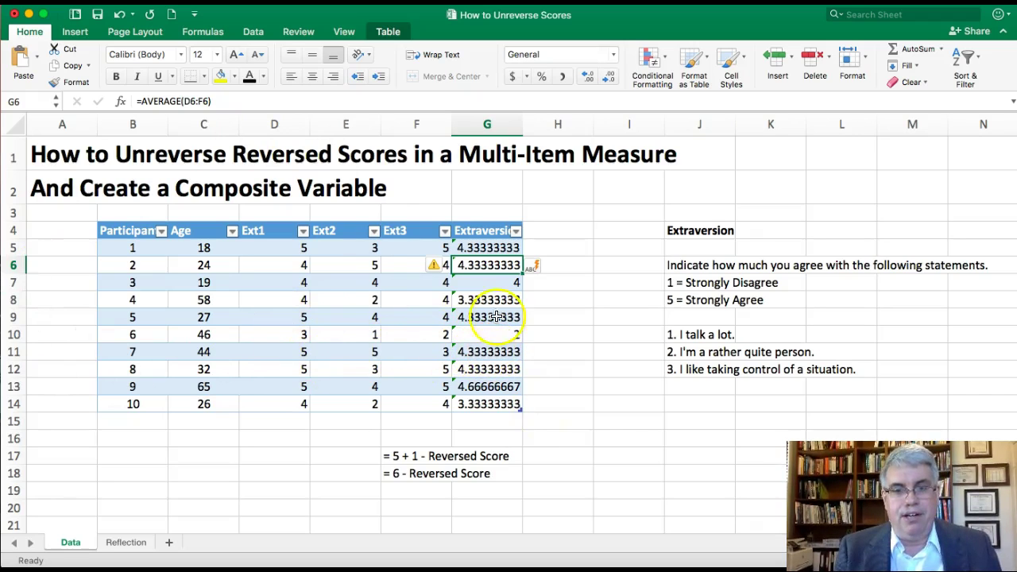
# Apply the Number format to the whole Extraversion column G
pyautogui.click(484, 125)
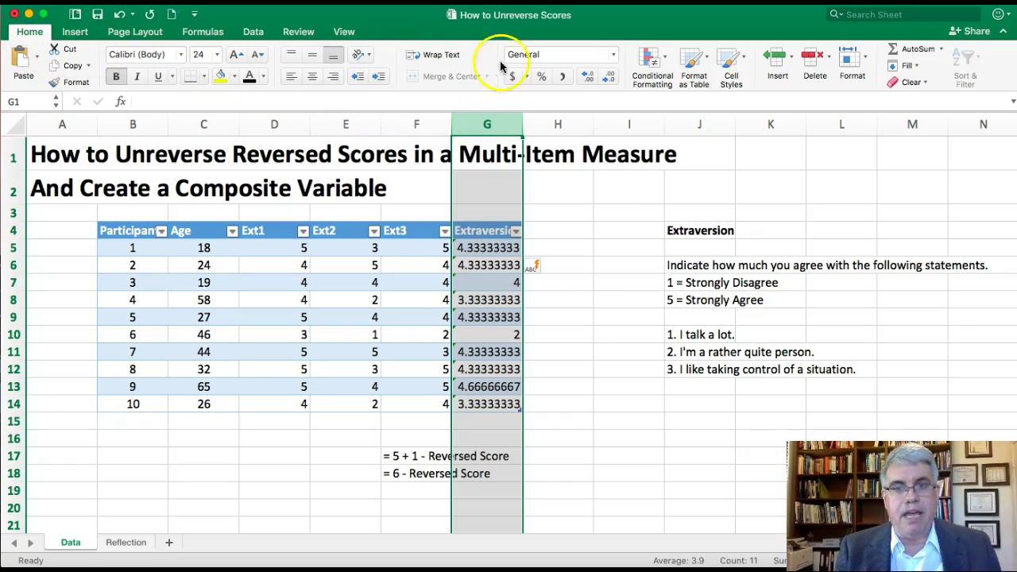
pyautogui.click(616, 55)
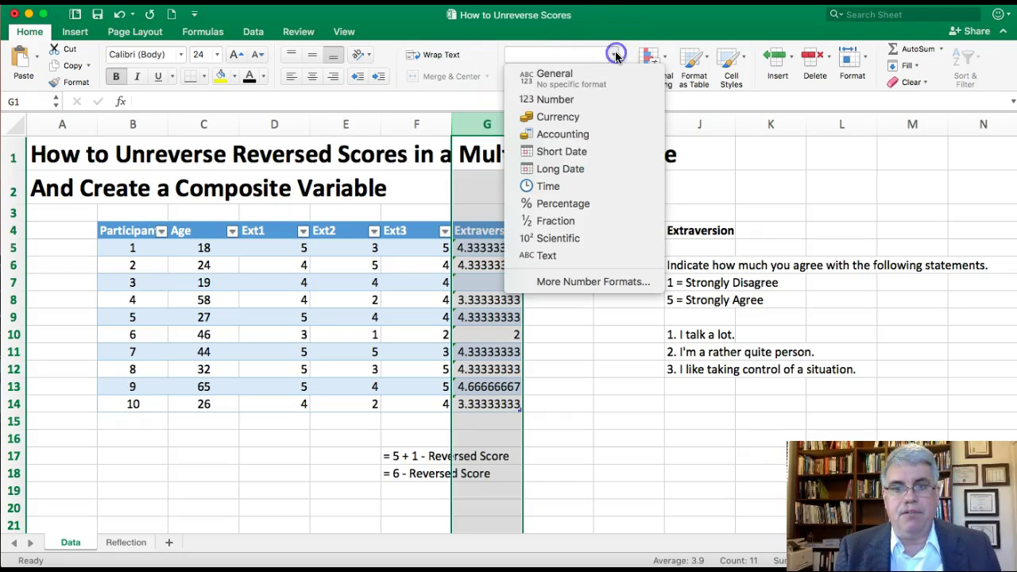
pyautogui.click(572, 104)
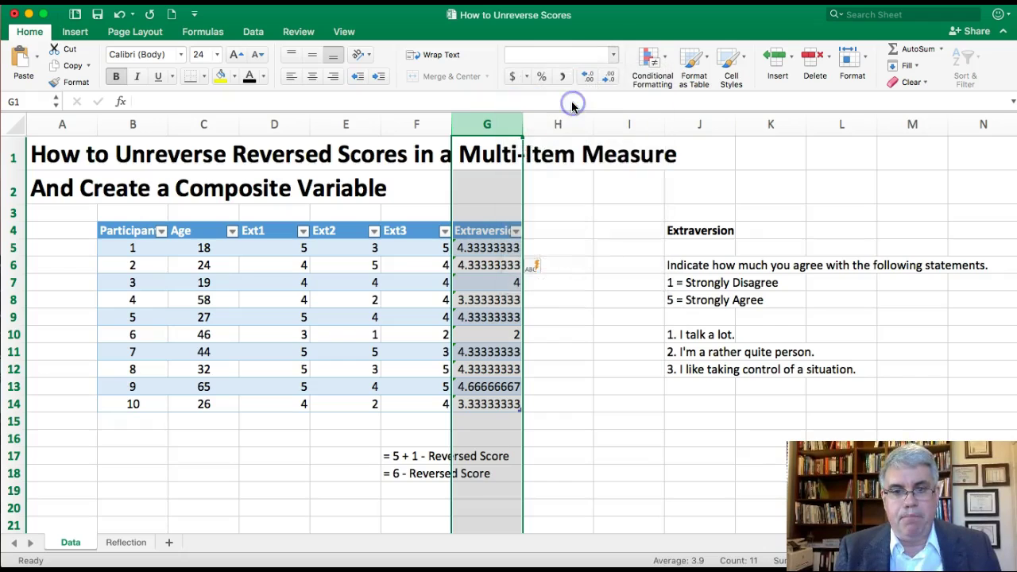
# Fill the G5 average formula down to G14, and paste G5:G14 back over itself as values only
pyautogui.click(495, 250)
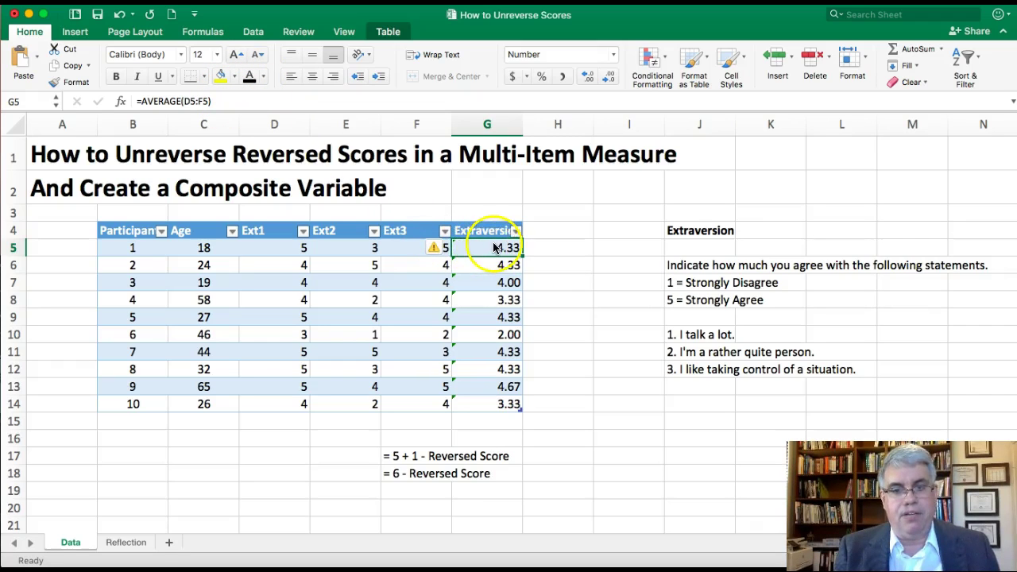
pyautogui.moveTo(523, 257); pyautogui.dragTo(524, 409)
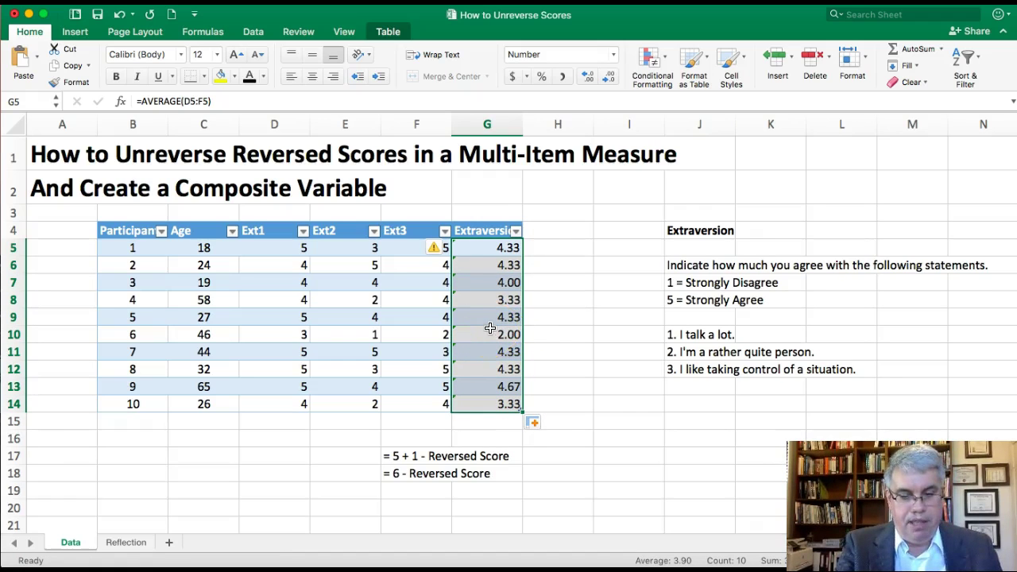
pyautogui.press('super+c')
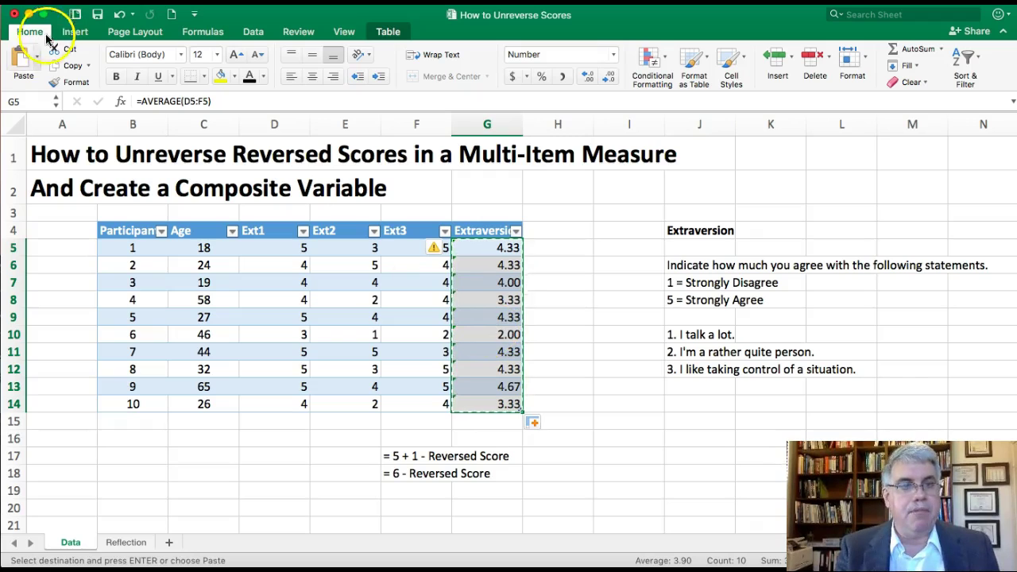
pyautogui.click(36, 57)
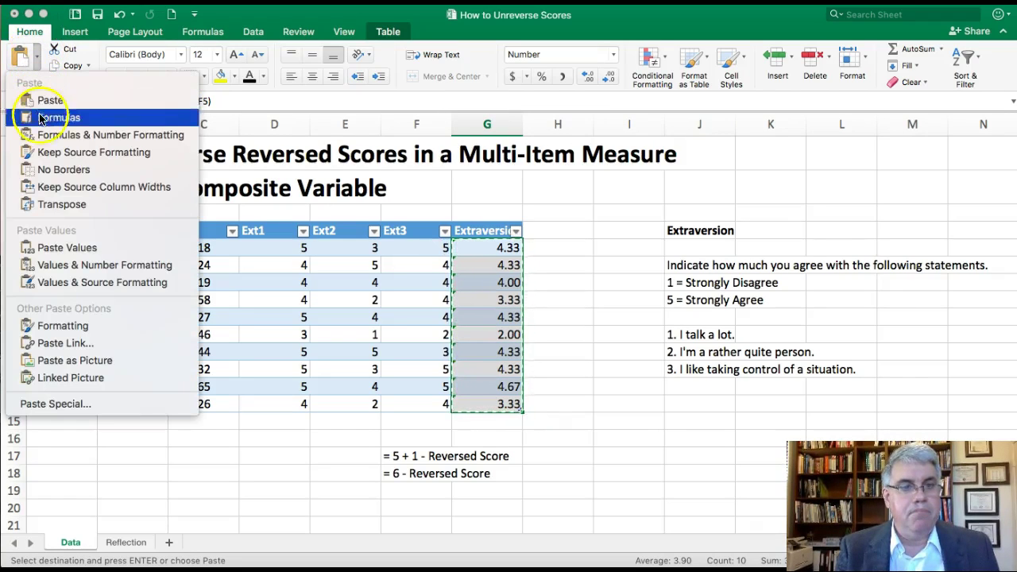
pyautogui.click(57, 248)
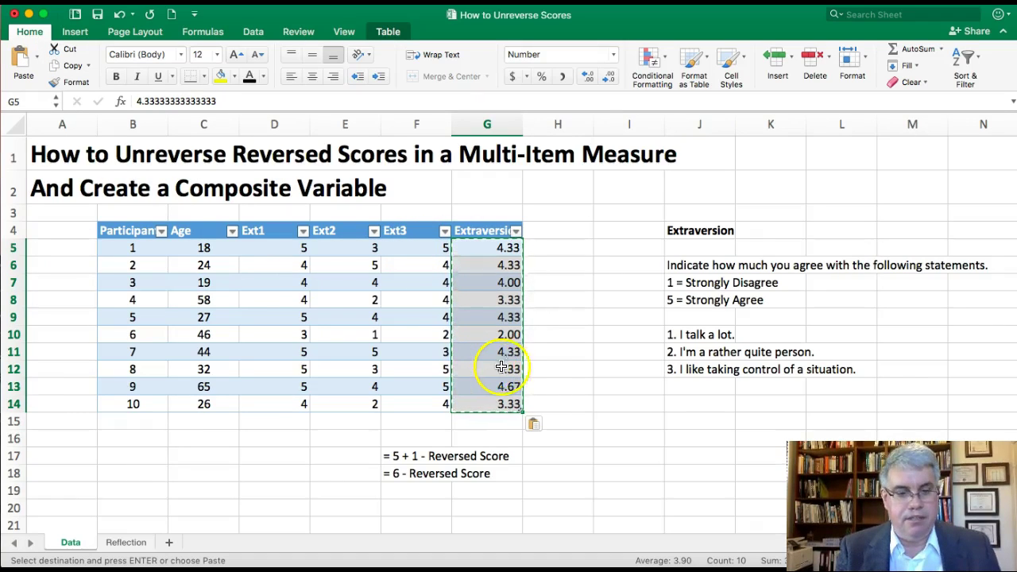
pyautogui.press('Escape')
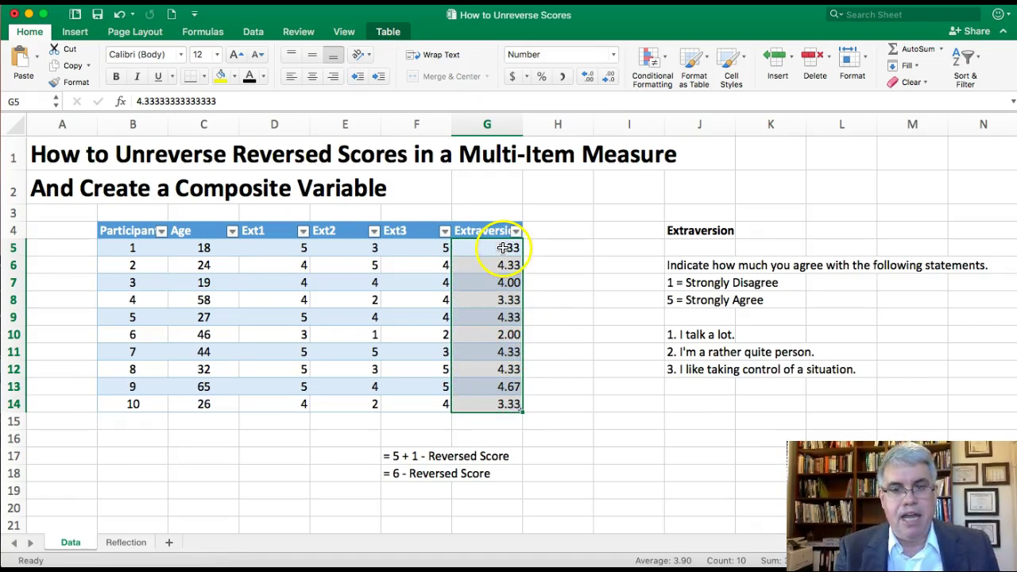
pyautogui.click(504, 248)
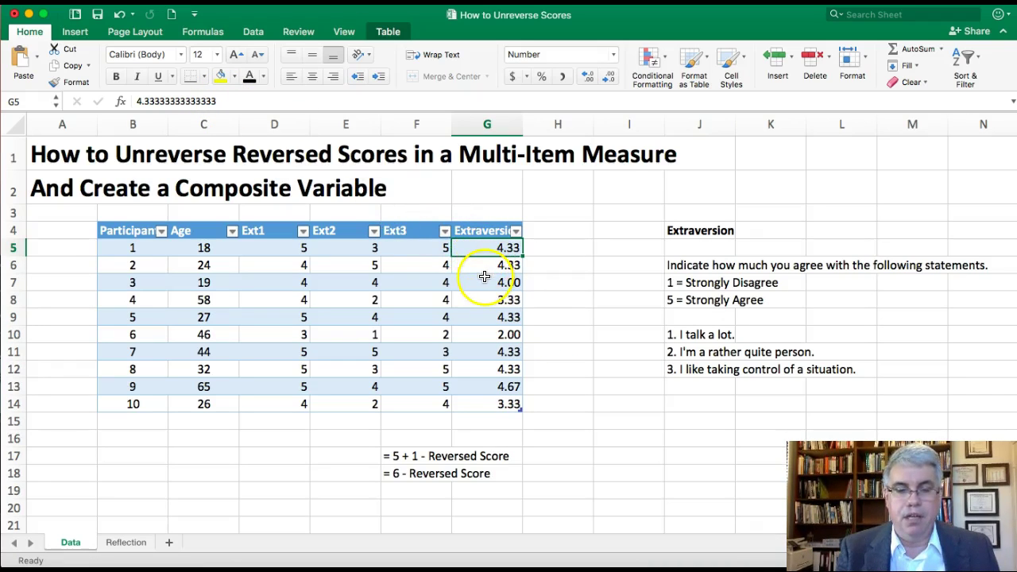
# Delete the Ext1, Ext2 and Ext3 item columns, keeping Participant, Age and Extraversion, and select cell D7
pyautogui.click(274, 125)
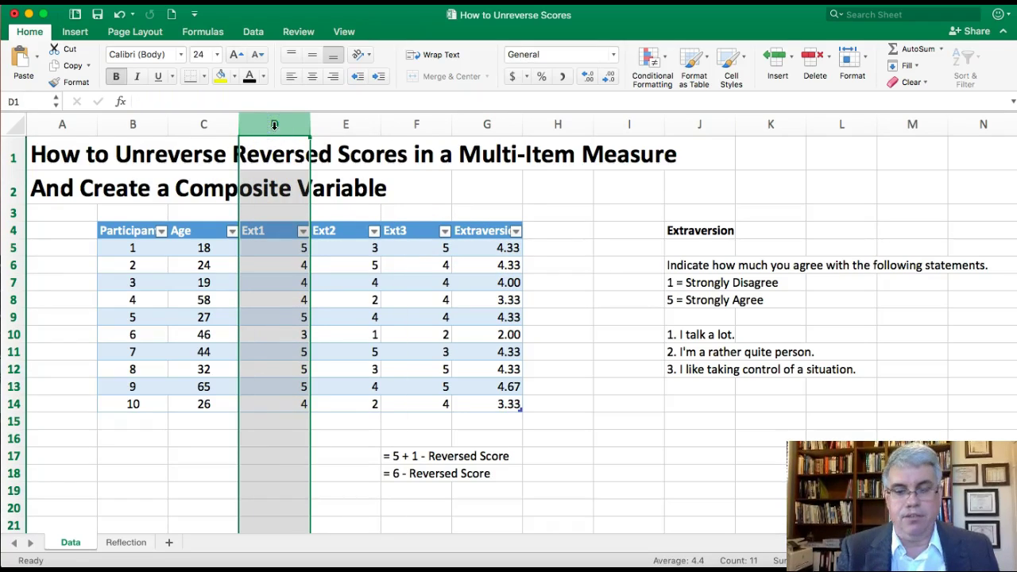
pyautogui.rightClick(274, 125)
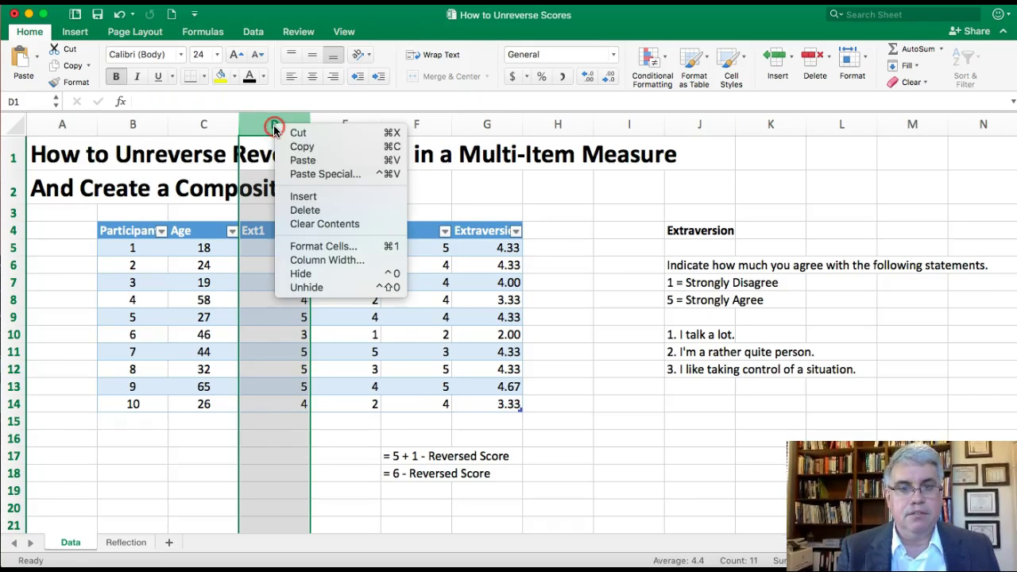
pyautogui.click(308, 209)
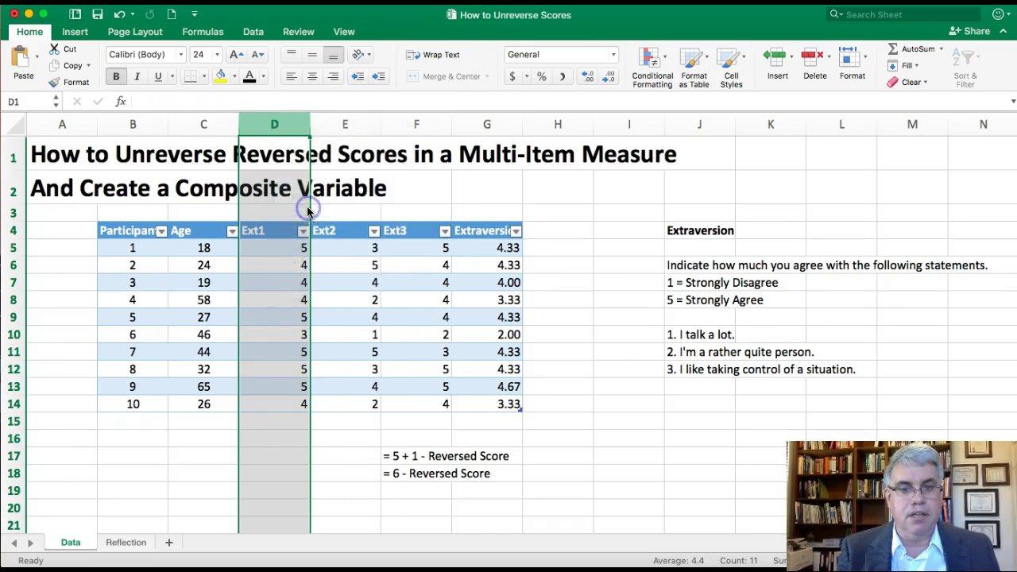
pyautogui.rightClick(275, 125)
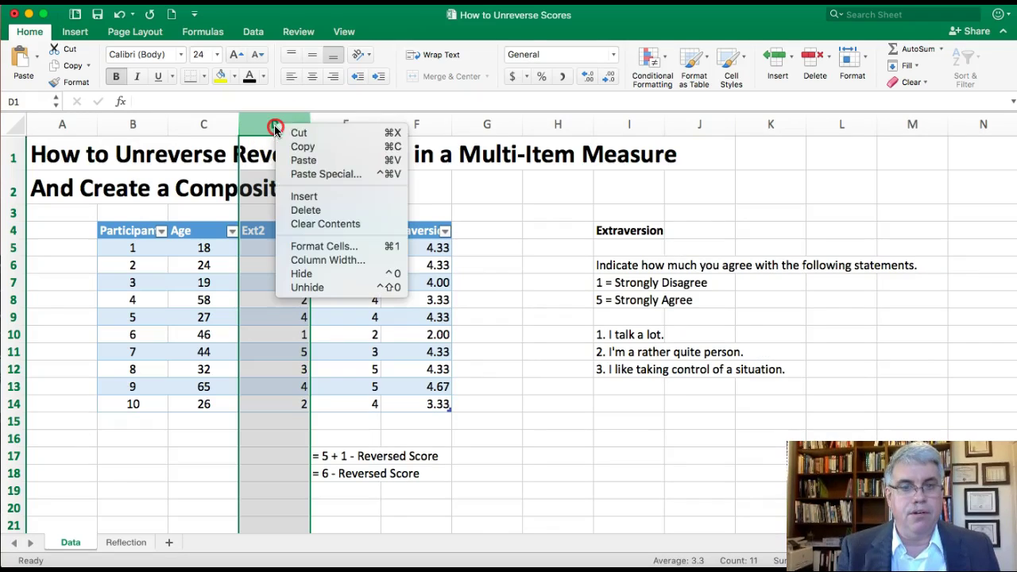
pyautogui.click(298, 209)
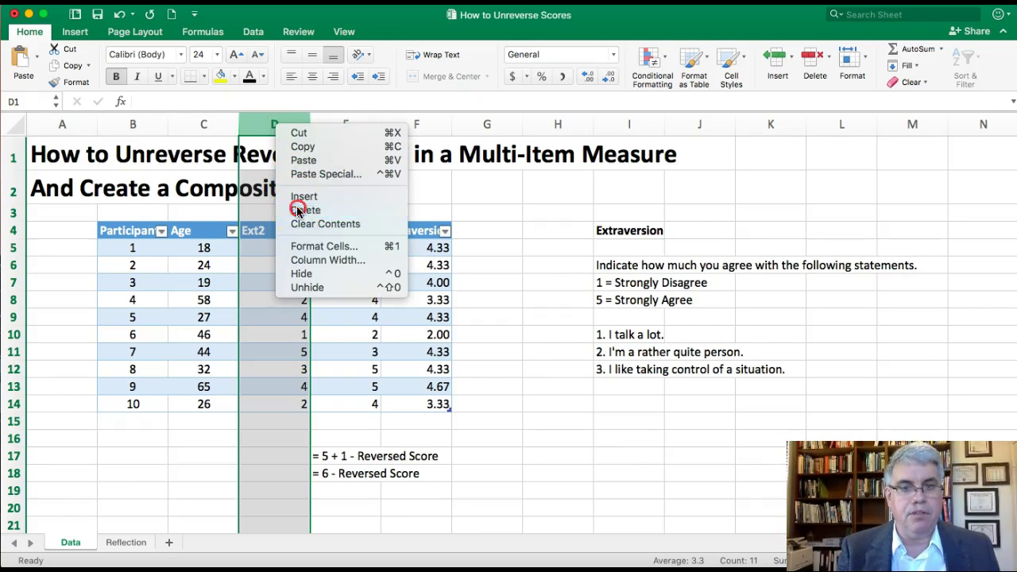
pyautogui.rightClick(275, 120)
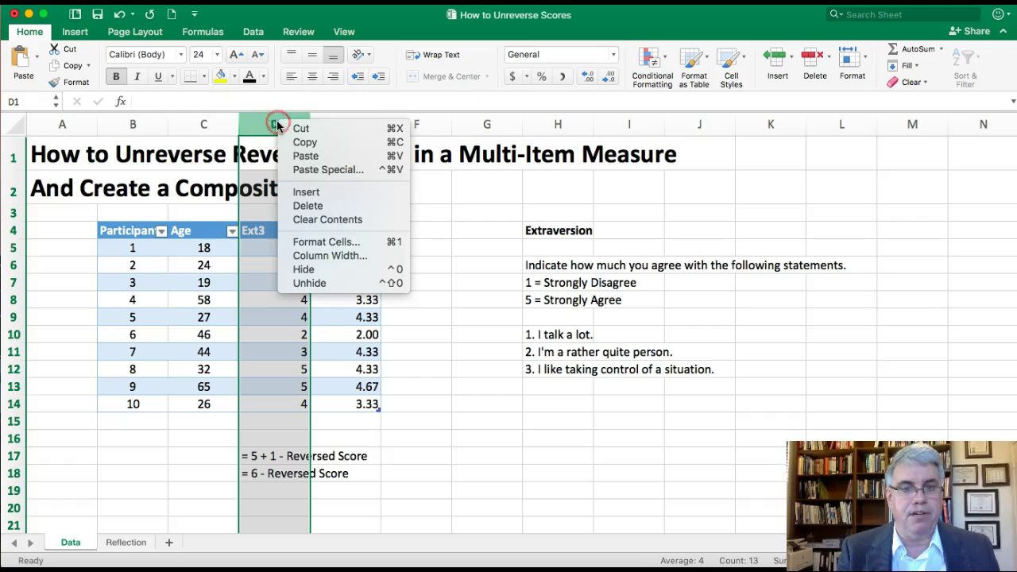
pyautogui.click(306, 205)
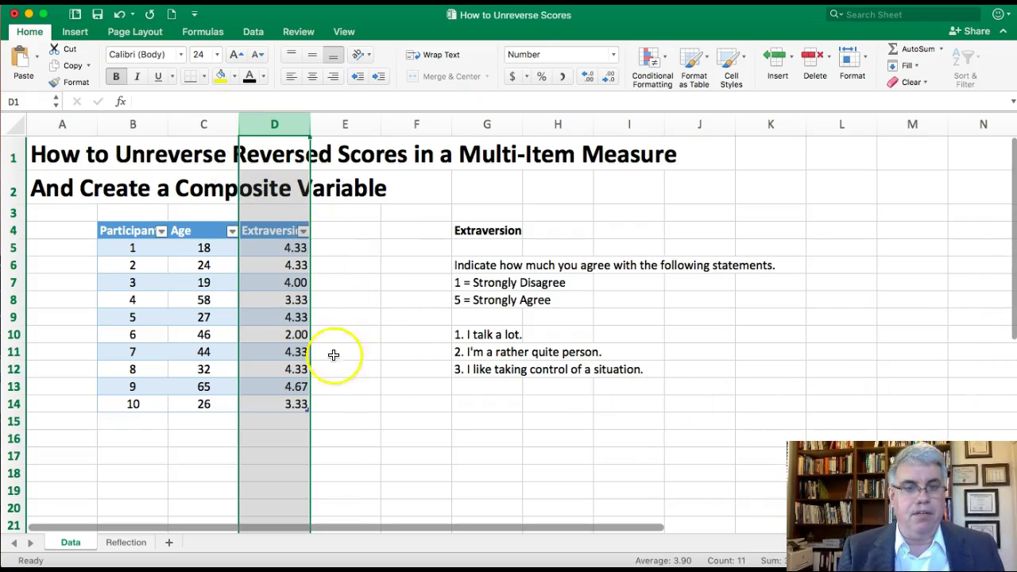
pyautogui.click(267, 281)
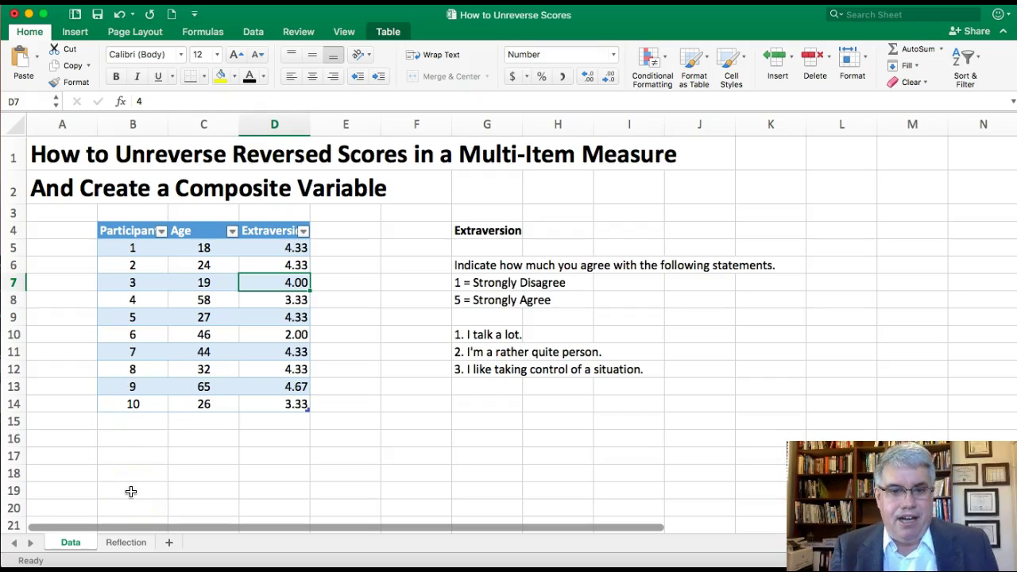
# Show the Reflection sheet and select the empty cell C7 below the verse
pyautogui.click(127, 542)
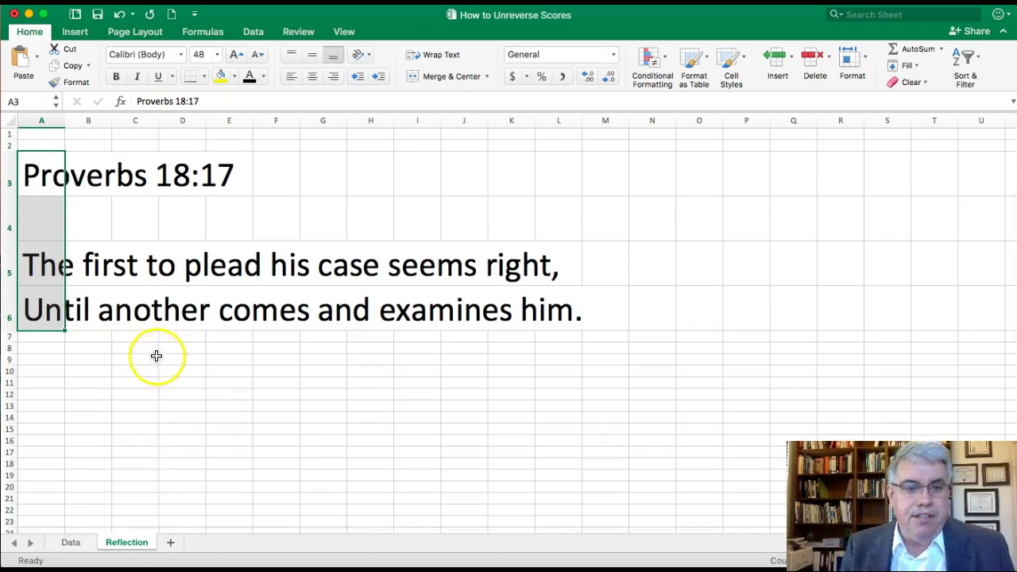
pyautogui.click(126, 339)
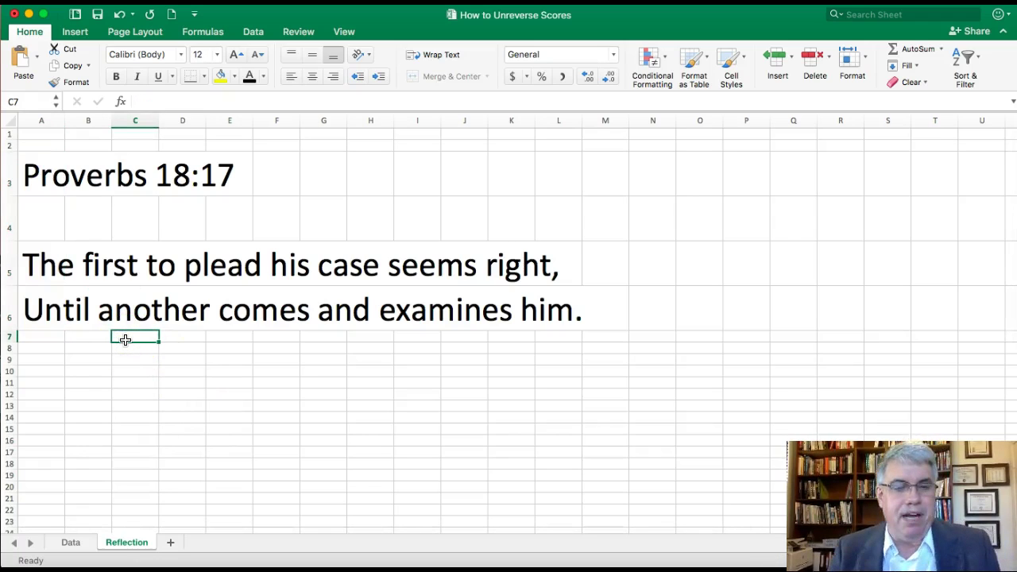